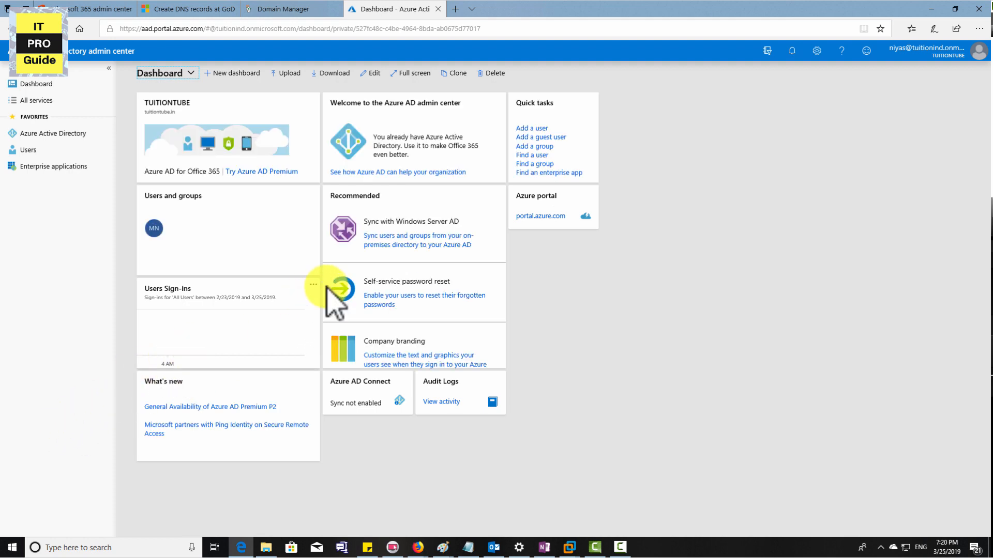
Step: Open the Windows Server AD sync page from the dashboard and go to the Azure AD Connect download page
click(393, 241)
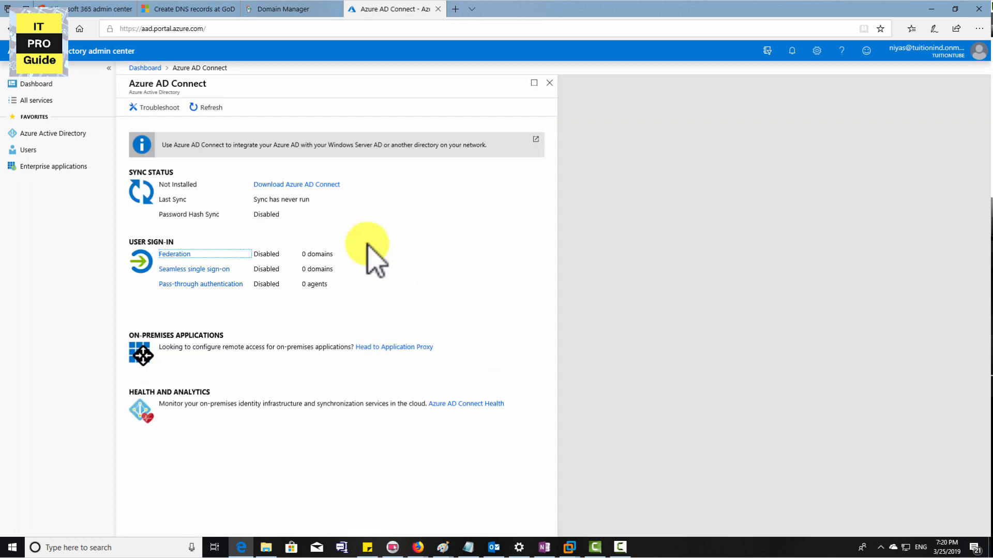
click(284, 186)
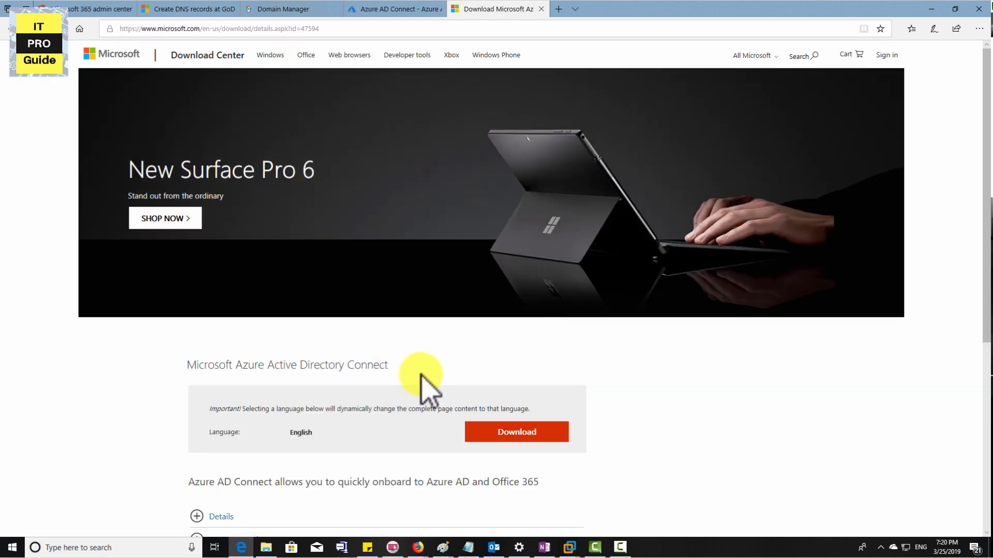
scroll(439, 361, down, 3)
scroll(451, 343, down, 2)
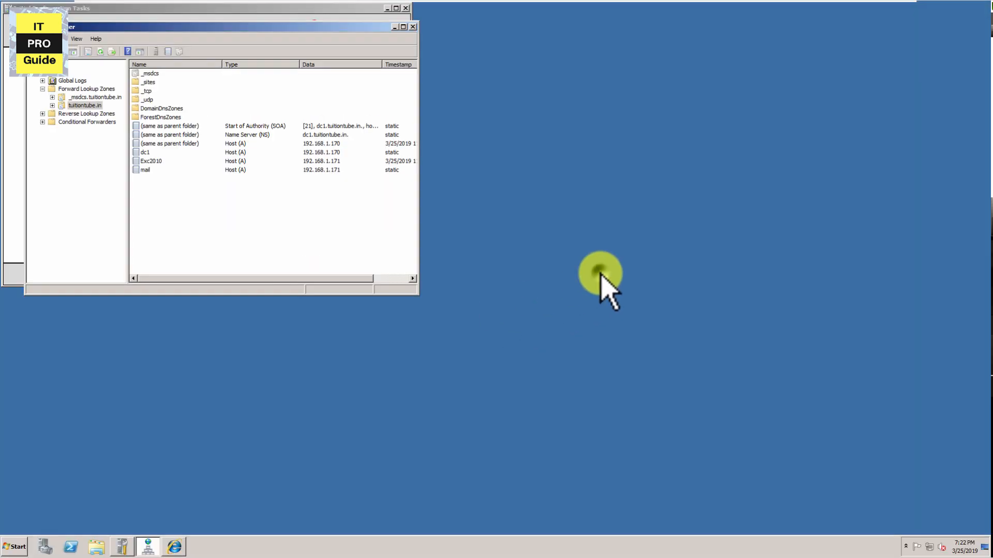
Step: Paste the AzureADConnect installer onto the server desktop and close the two open management windows
right_click(600, 273)
click(621, 309)
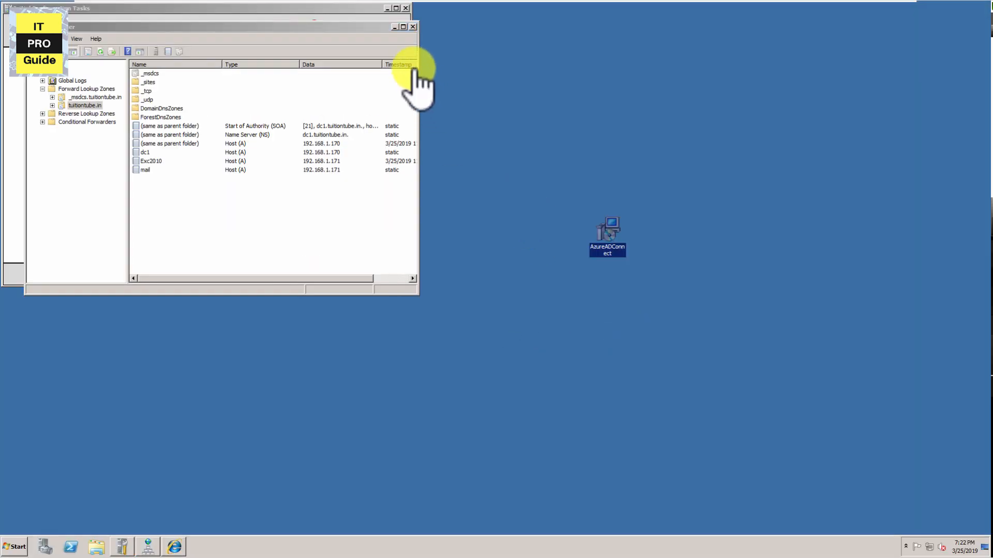
click(413, 26)
click(405, 8)
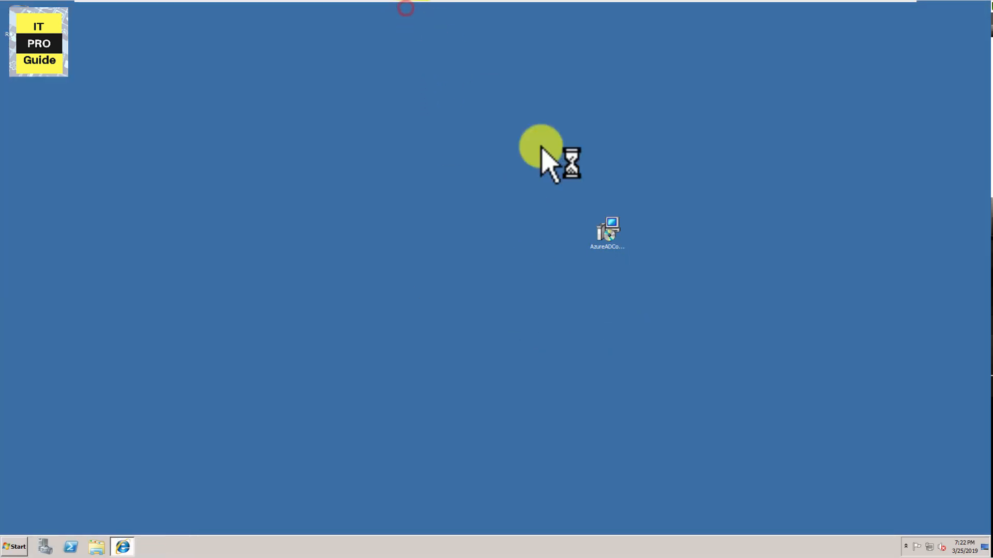
click(585, 73)
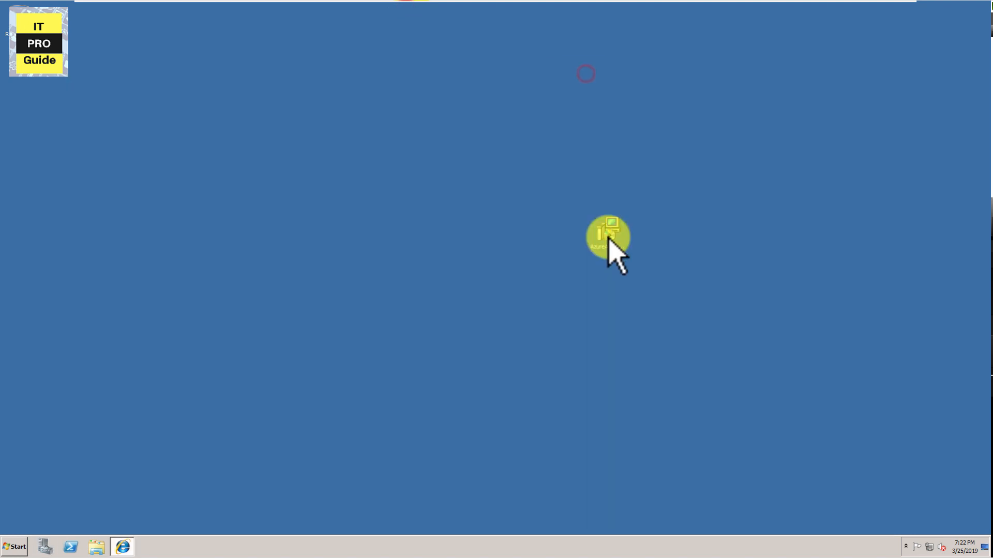
Step: Move the AzureADConnect installer to the desktop's icon column and start its installation
drag(608, 236, 24, 77)
right_click(24, 77)
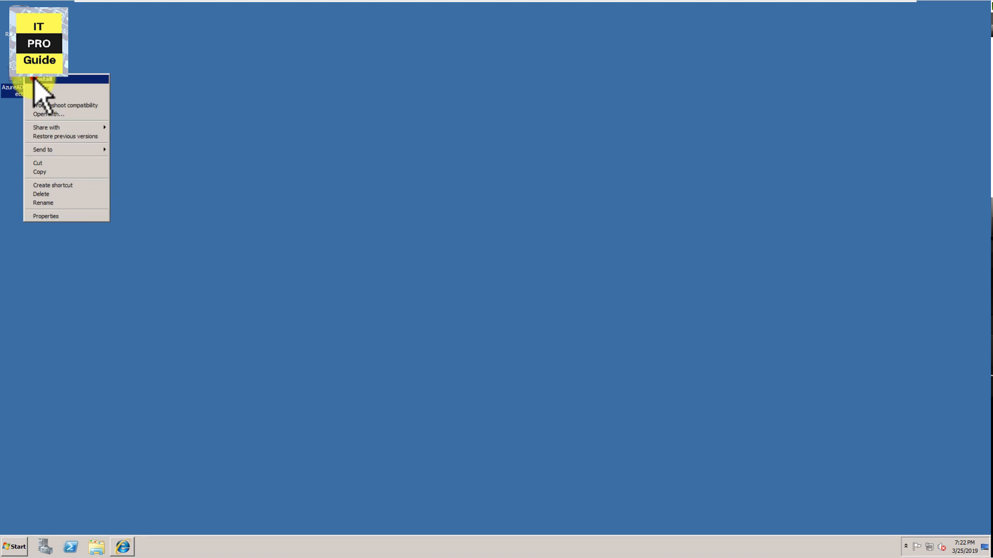
click(34, 79)
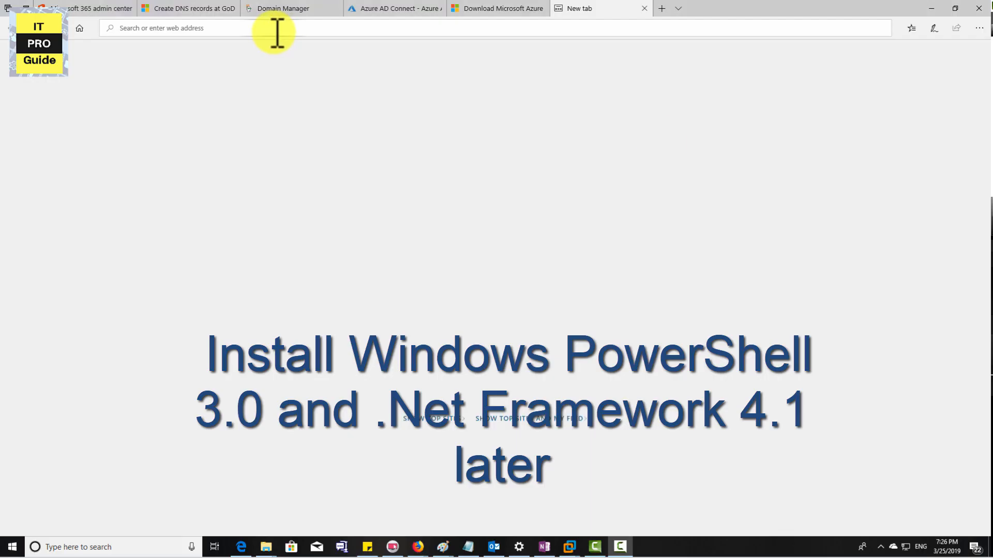
Step: Switch to the Edge browser and search Google for "windows powershell 3.0 download"
click(274, 30)
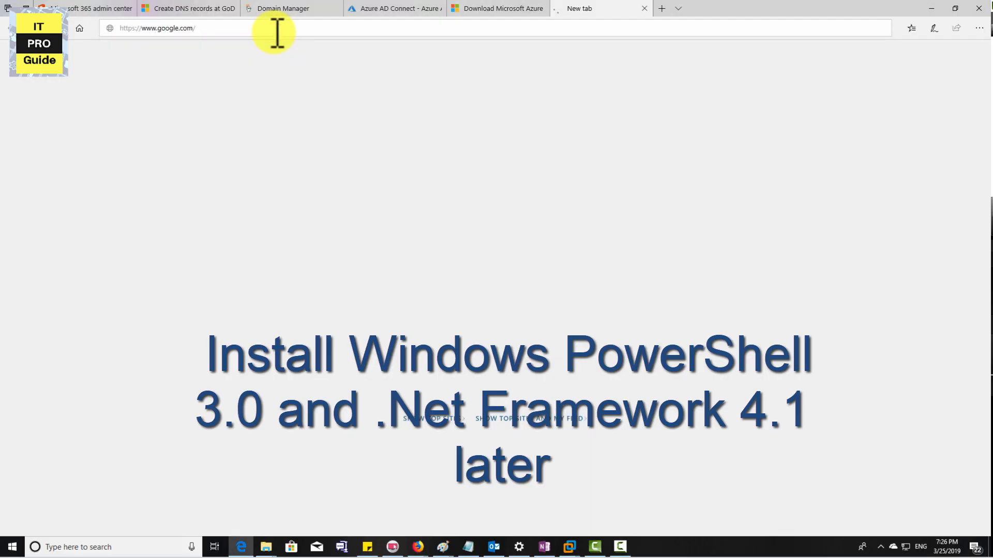
text(wind)
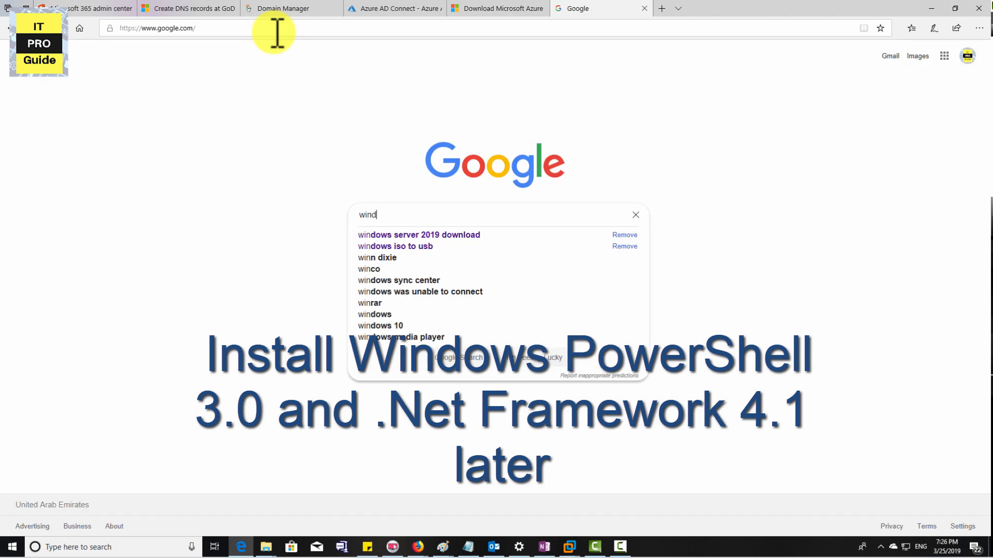
text(ows powershell)
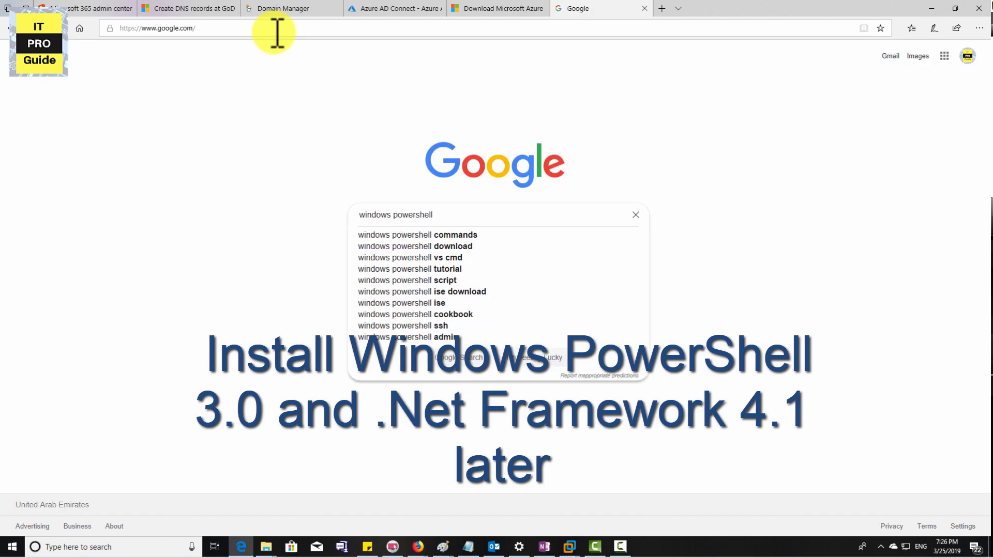
text( 3.0 download)
key(Return)
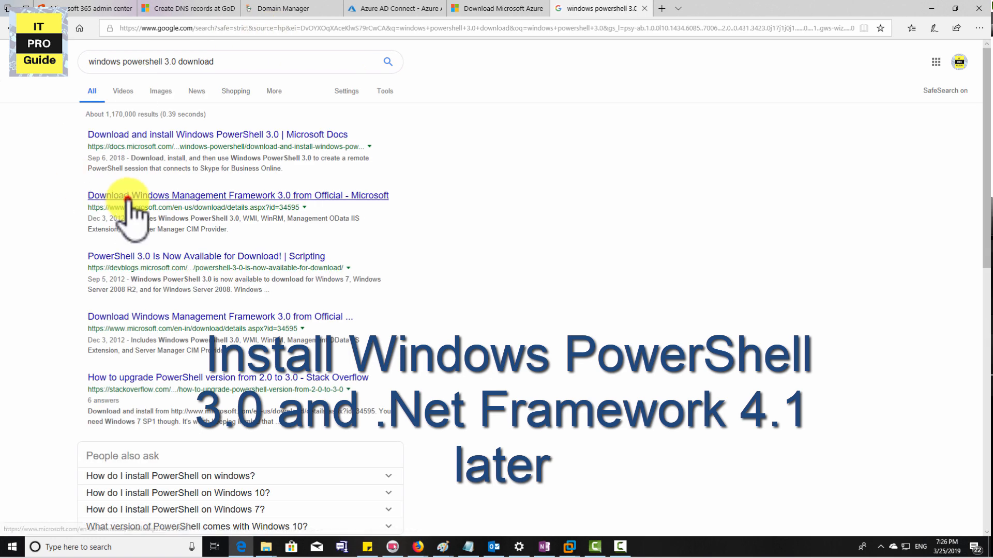
Step: Download and save Windows6.1-KB2506143-x64.msu from Microsoft's Windows Management Framework 3.0 page
click(132, 206)
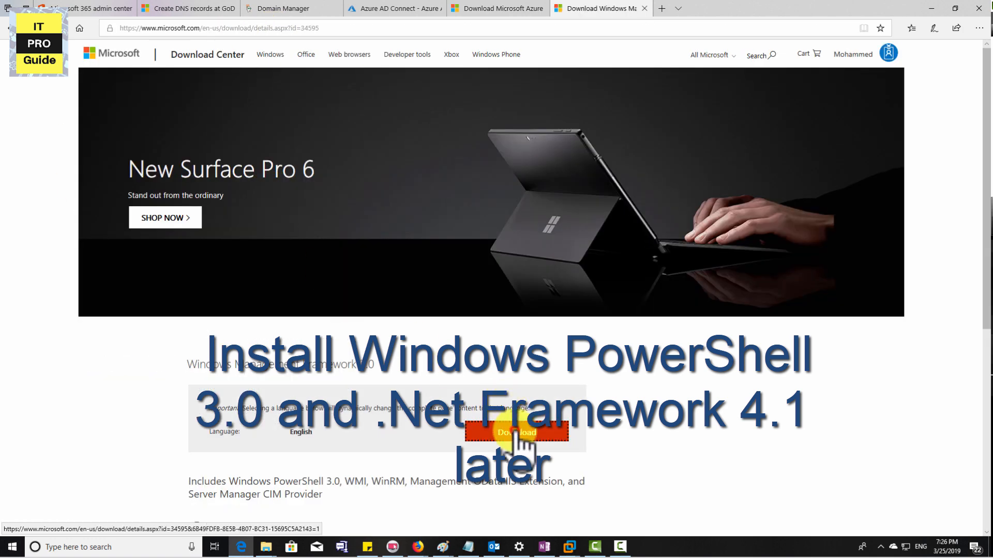
click(516, 433)
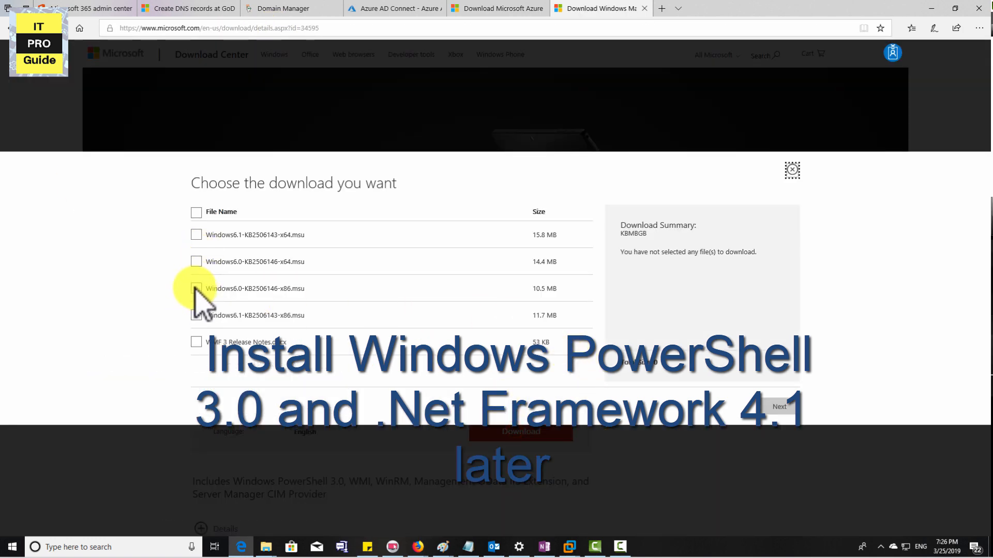
click(196, 262)
click(195, 263)
click(197, 235)
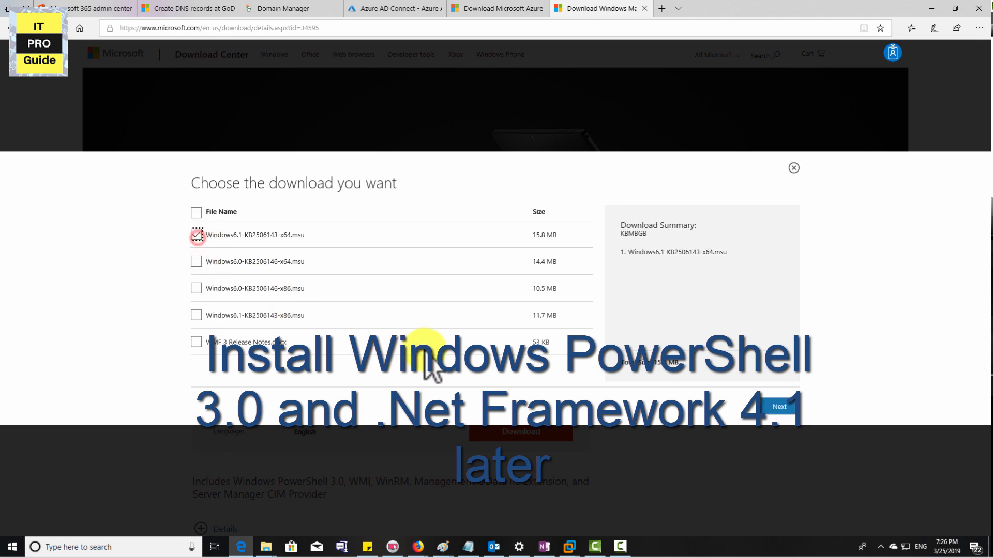
click(782, 406)
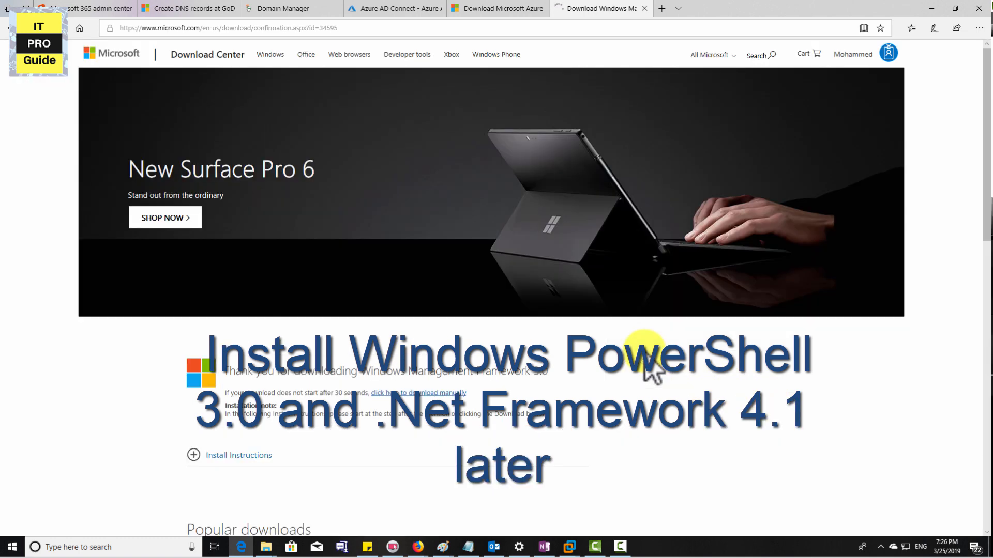
click(592, 515)
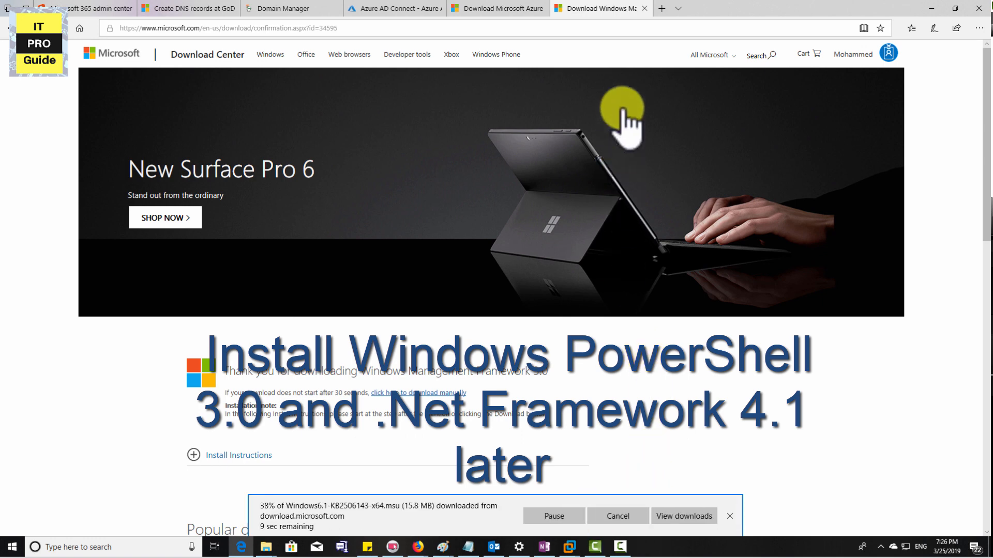
Step: Open google.com in a new browser tab and search for ".net framework 4.5.1"
click(661, 8)
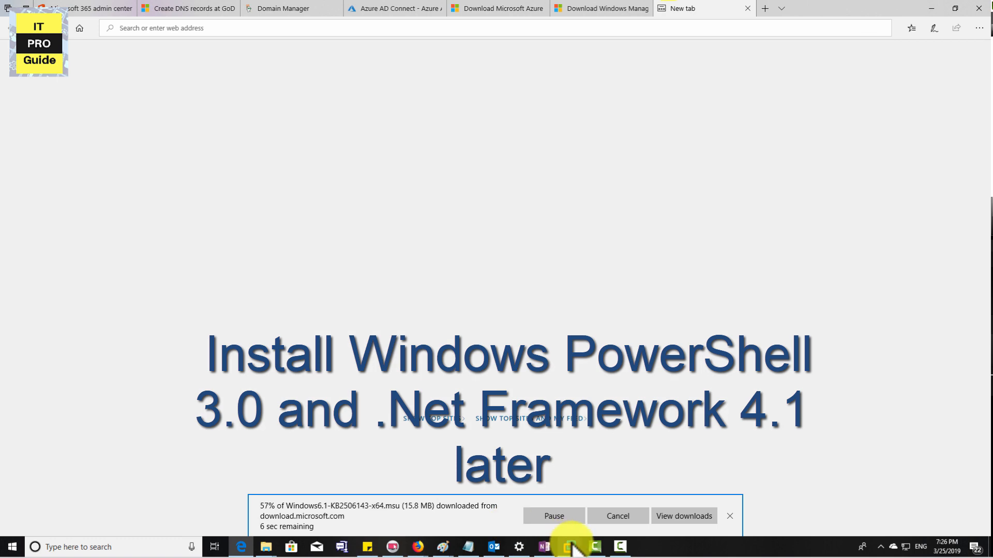
mouse_move(571, 543)
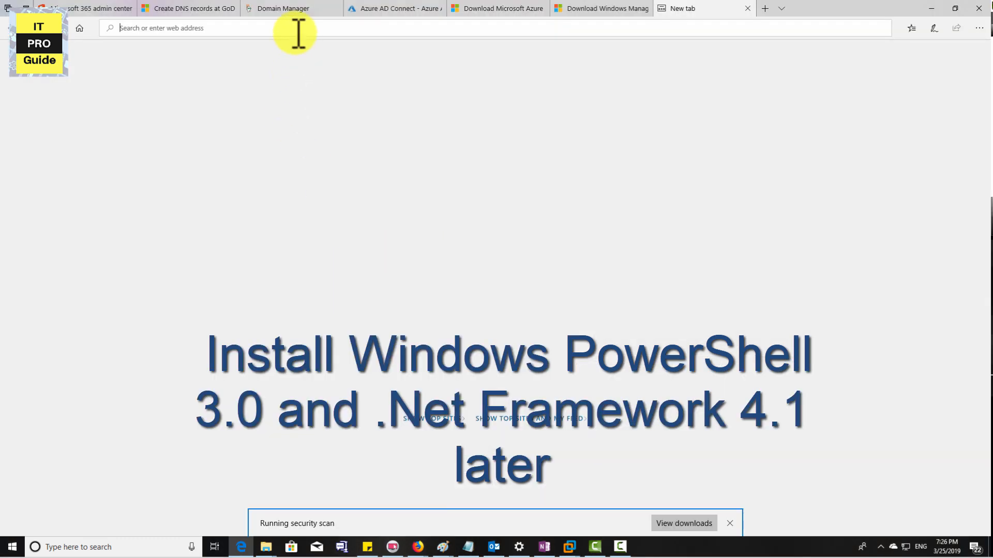
text(google.com/)
key(Return)
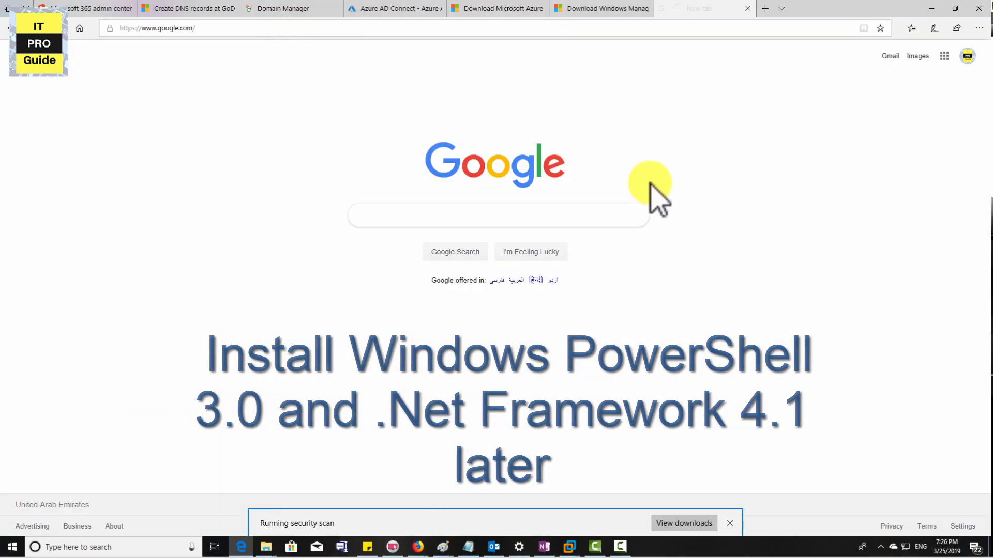
text(.net)
key(Down)
key(Down)
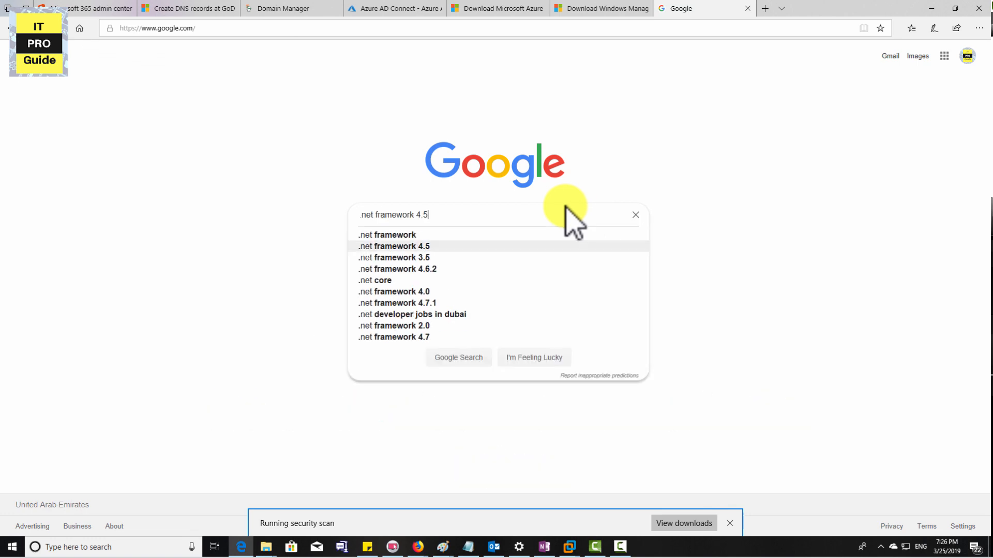
text(.1)
key(Return)
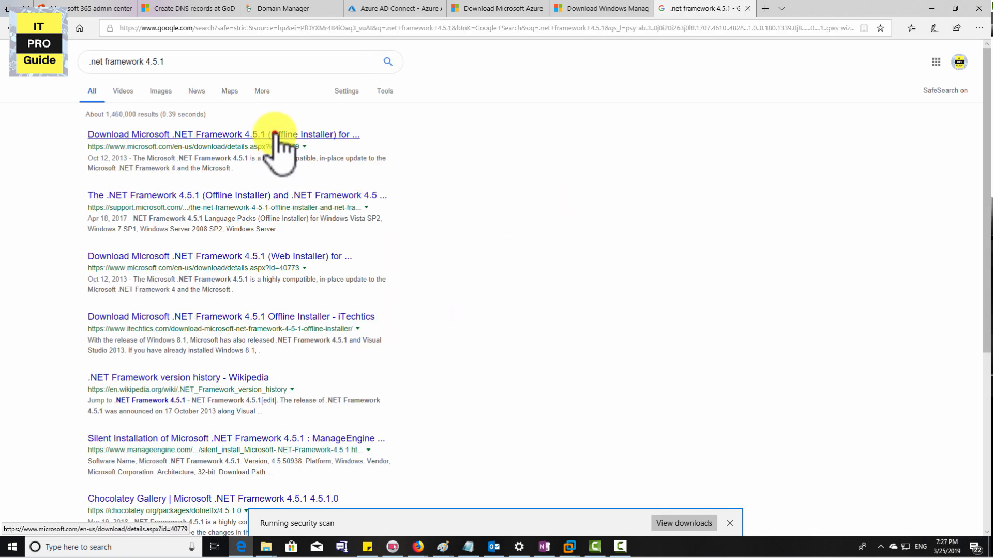
Step: Download and save the English Microsoft .NET Framework 4.5.1 Offline Installer from the Microsoft Download Center
click(274, 135)
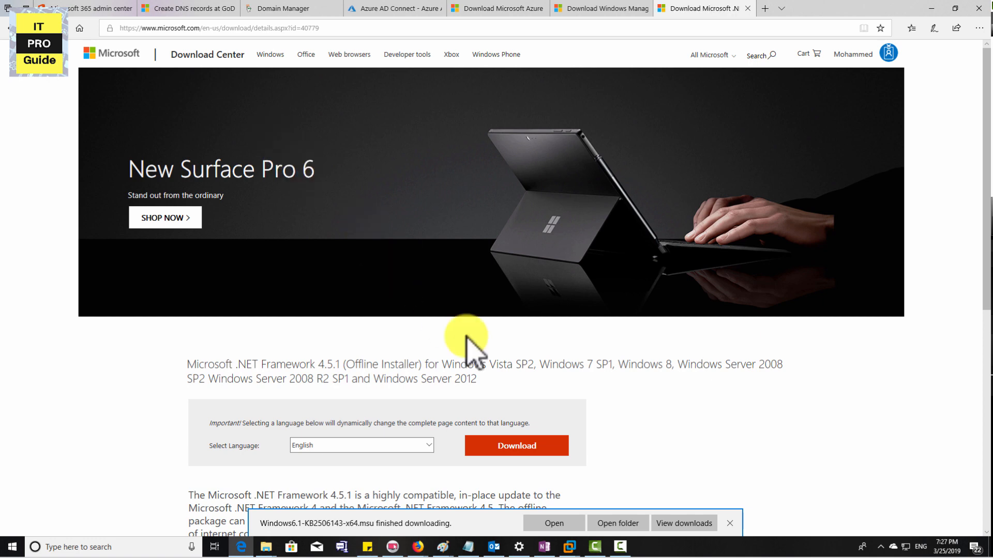
scroll(466, 321, down, 4)
click(498, 228)
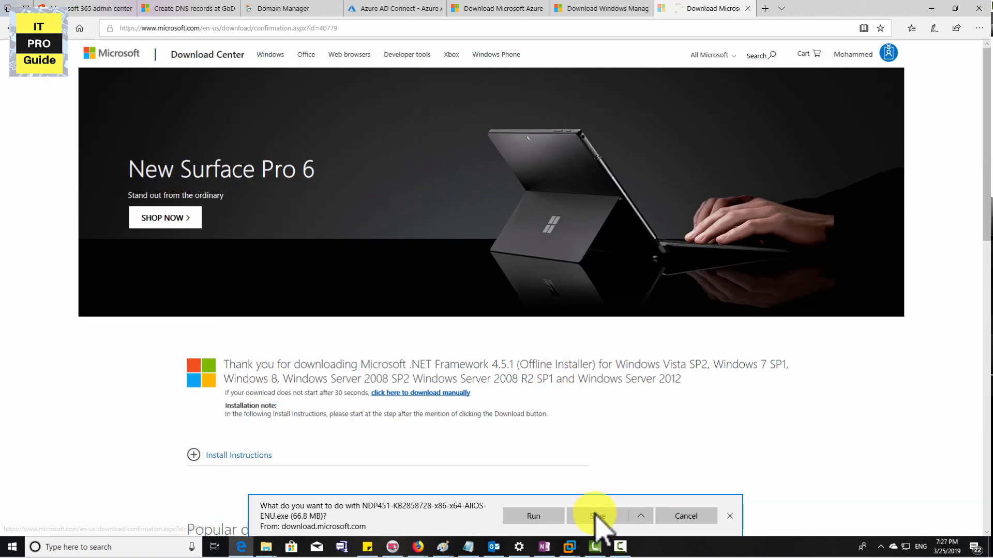
click(596, 516)
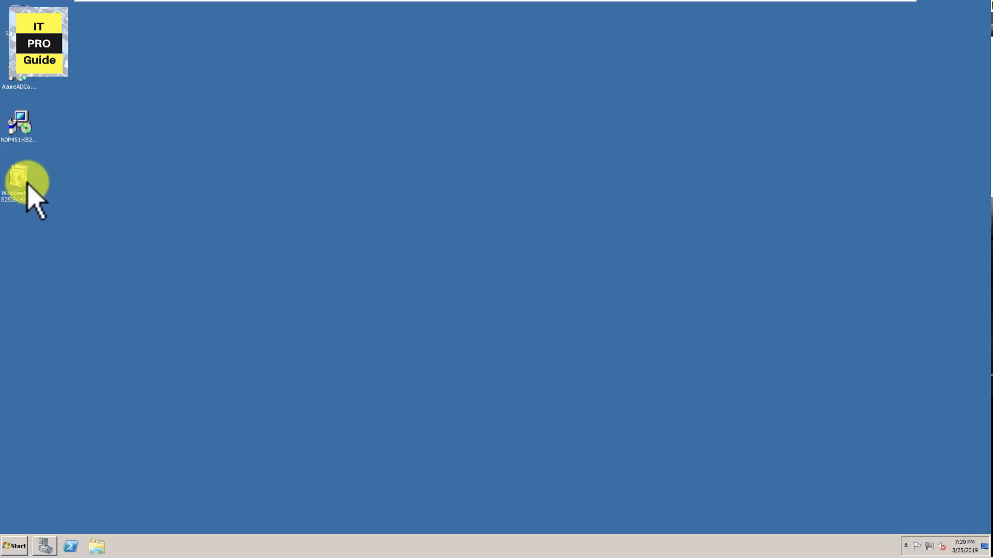
Step: Try to install the Windows update package from the server desktop
double_click(27, 184)
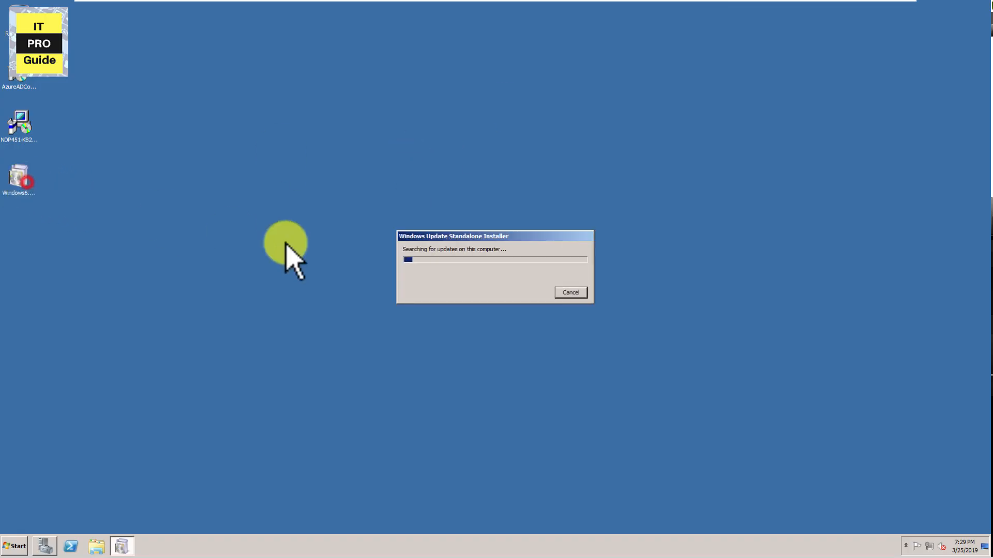
click(535, 297)
Step: Run the NDP451 installer on the server desktop, accept the license terms and complete the .NET Framework 4.5.1 installation
double_click(21, 124)
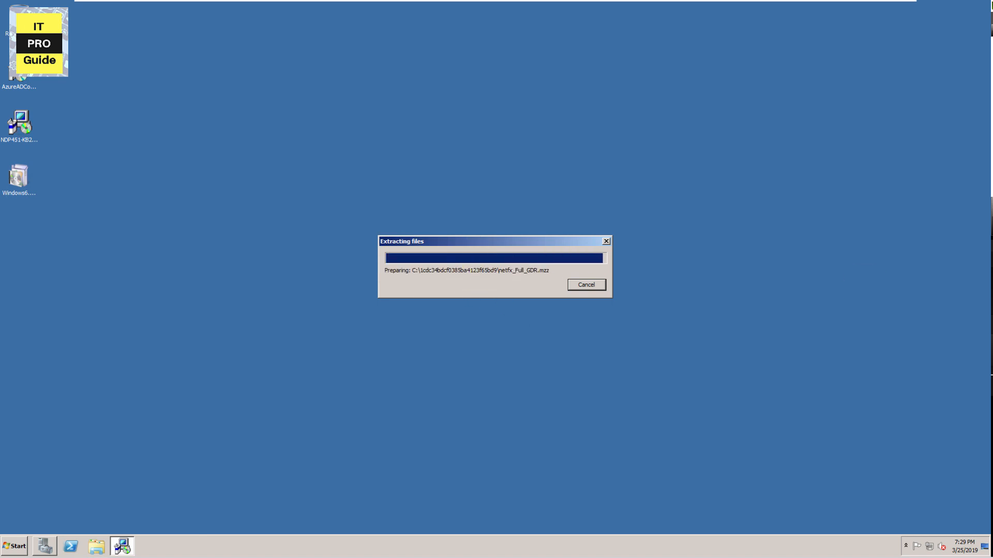
click(992, 387)
key(super)
text(mstsc)
key(Return)
click(503, 105)
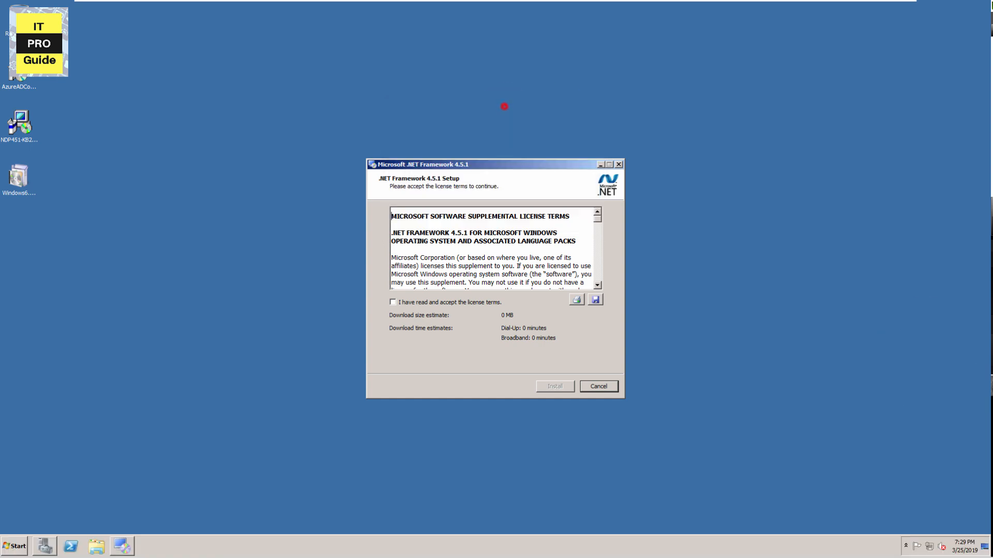
click(465, 302)
click(549, 384)
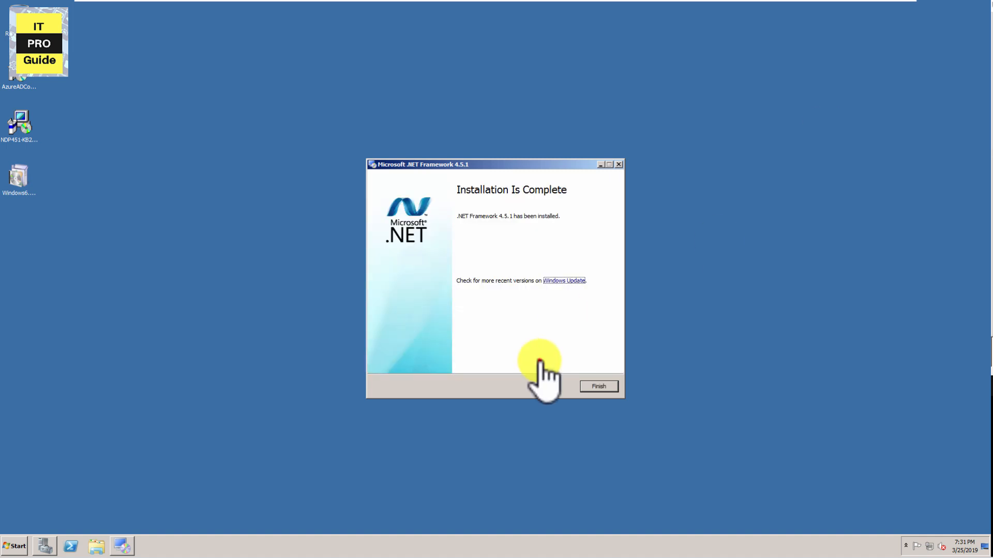
click(598, 385)
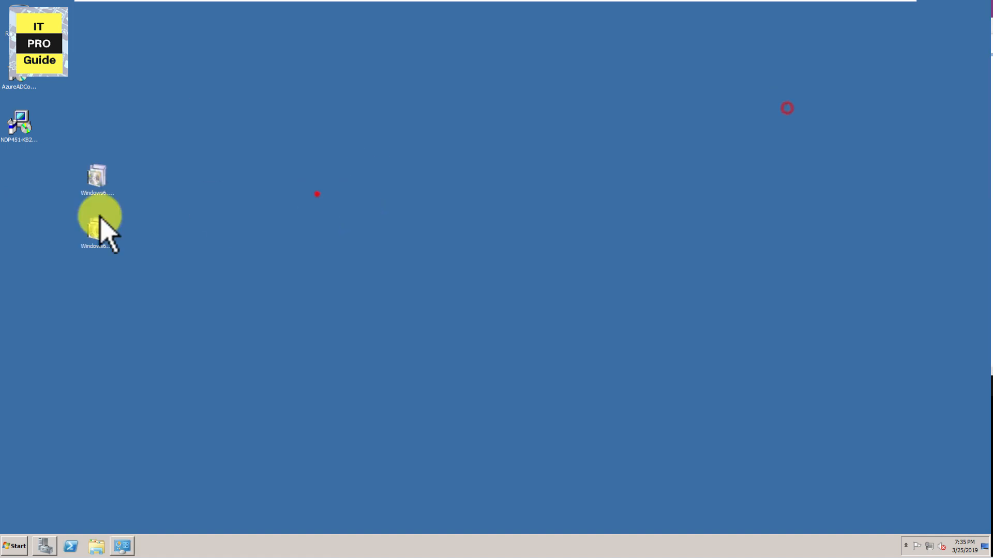
Step: Install the lower of the two Windows update packages on the desktop and restart the server
double_click(94, 227)
click(519, 306)
click(567, 353)
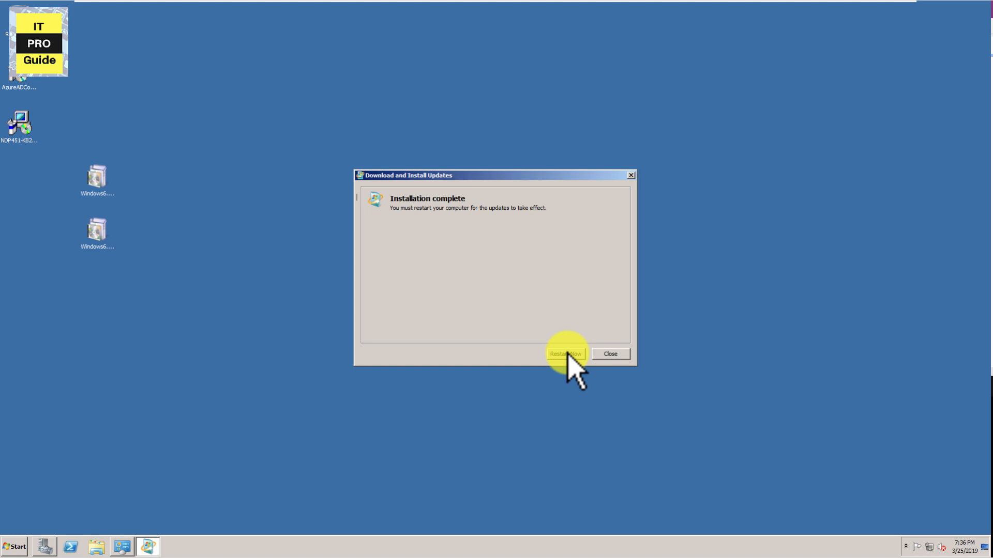
click(566, 354)
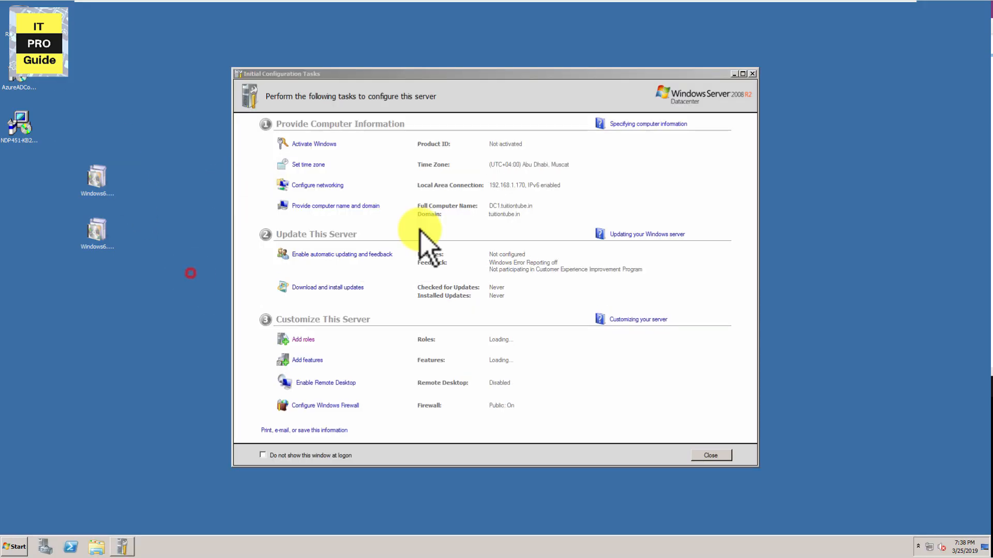
Step: Run the AzureADConnect installer from the desktop again
click(754, 71)
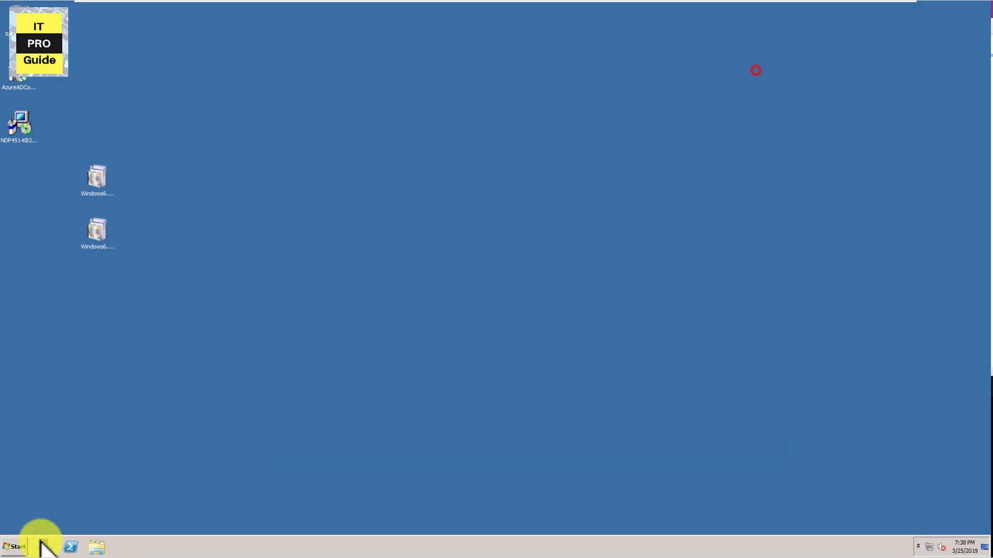
click(18, 546)
click(29, 503)
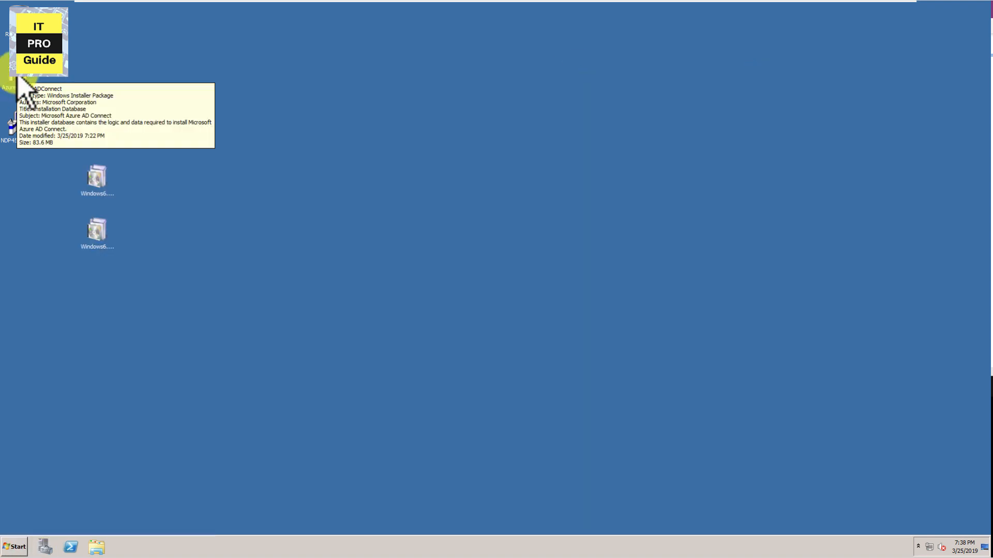
double_click(23, 80)
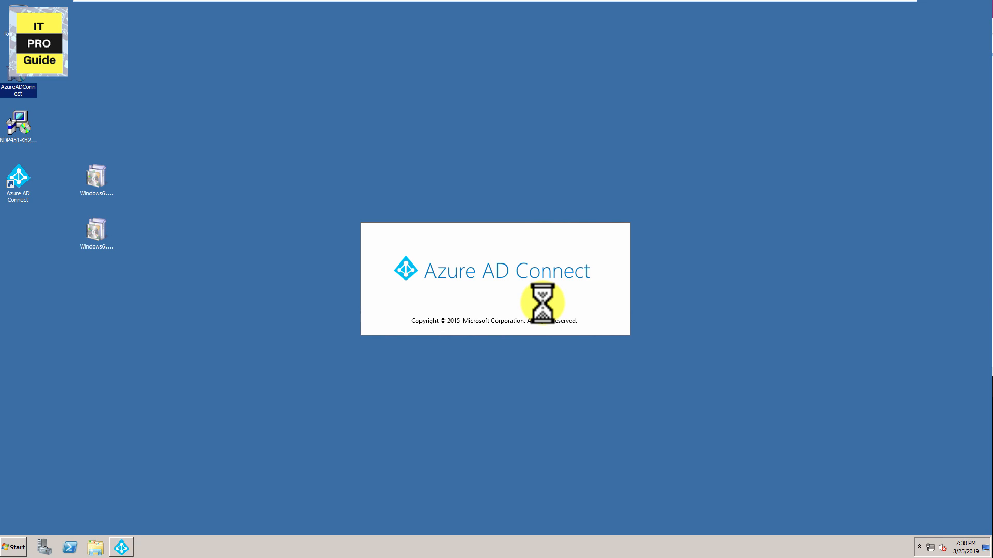
Step: Agree to the Azure AD Connect license terms and privacy notice, and proceed with the express settings
click(227, 319)
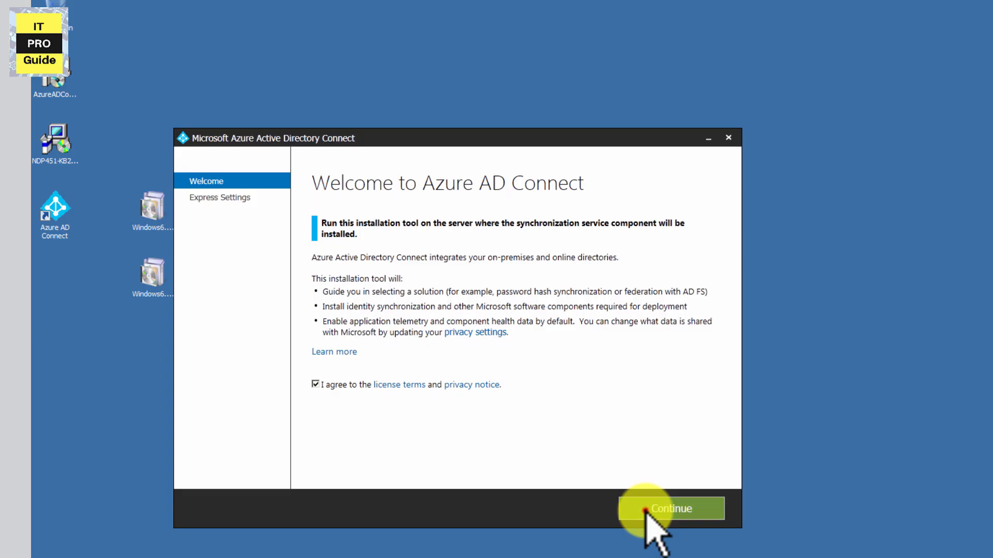
click(491, 418)
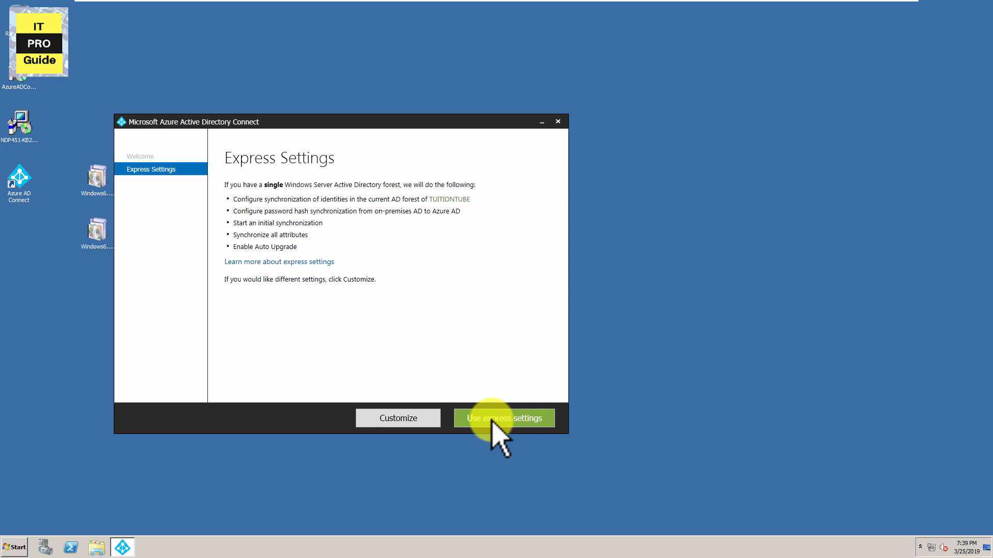
click(491, 419)
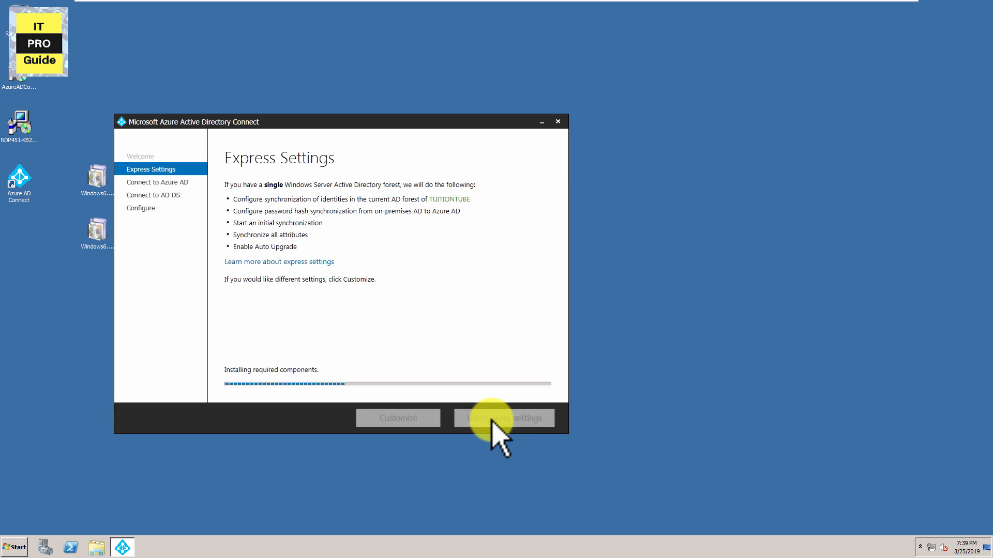
Step: Enter the Azure AD global administrator's username and password and continue to the AD DS connection page
click(267, 211)
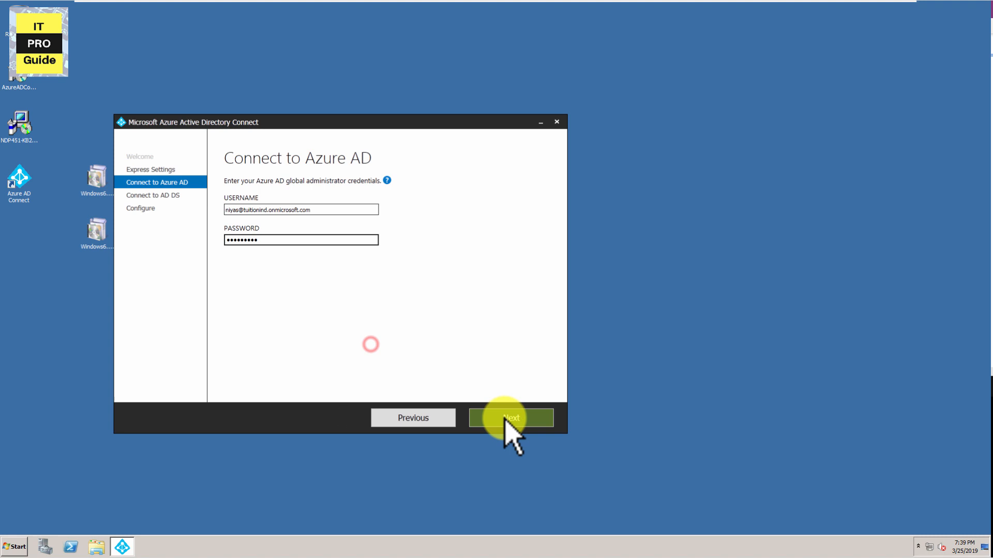
click(505, 420)
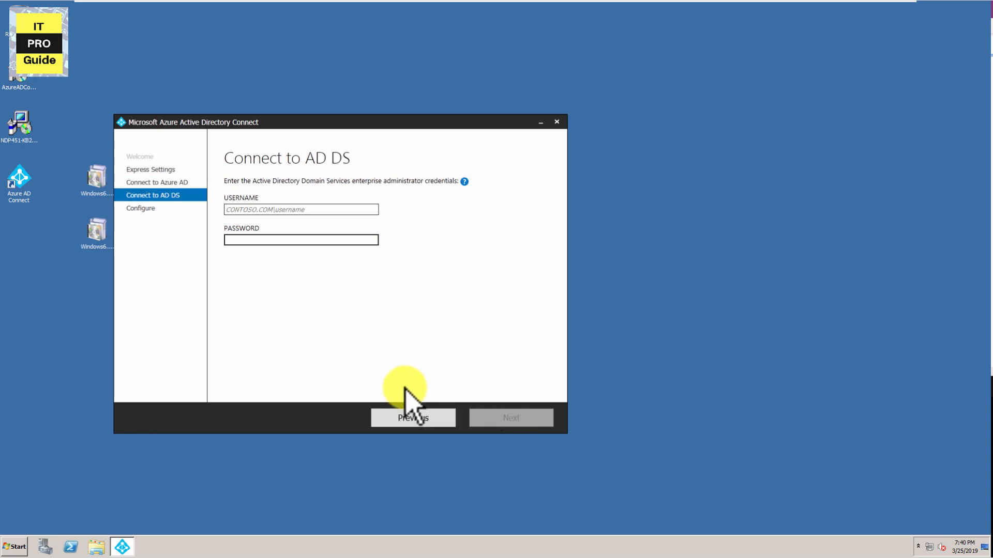
Step: Enter TUITIONTUBE\Administrator as the AD DS enterprise administrator with the account password, and continue to the configuration page
click(267, 212)
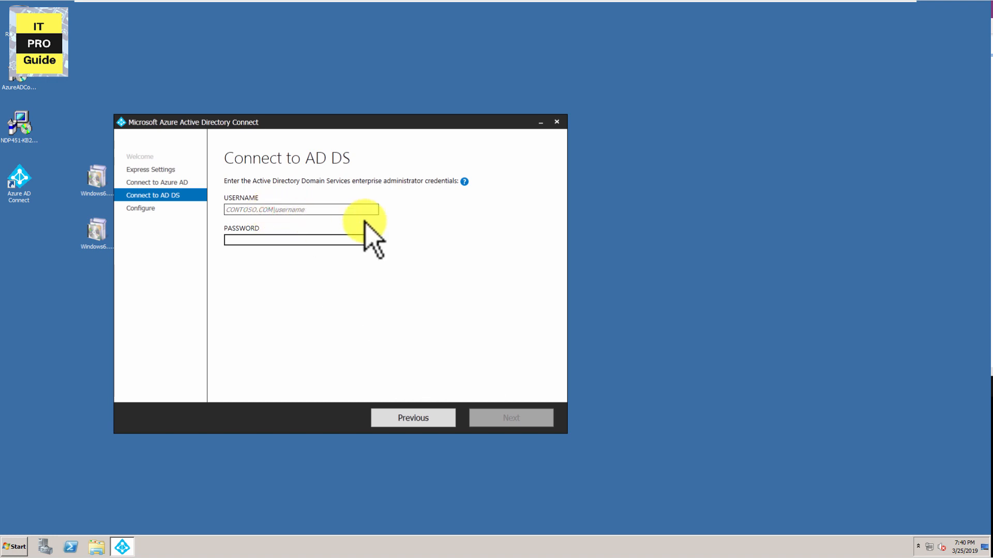
text(TUITIONTUBE\Administrator)
key(Tab)
text(**********)
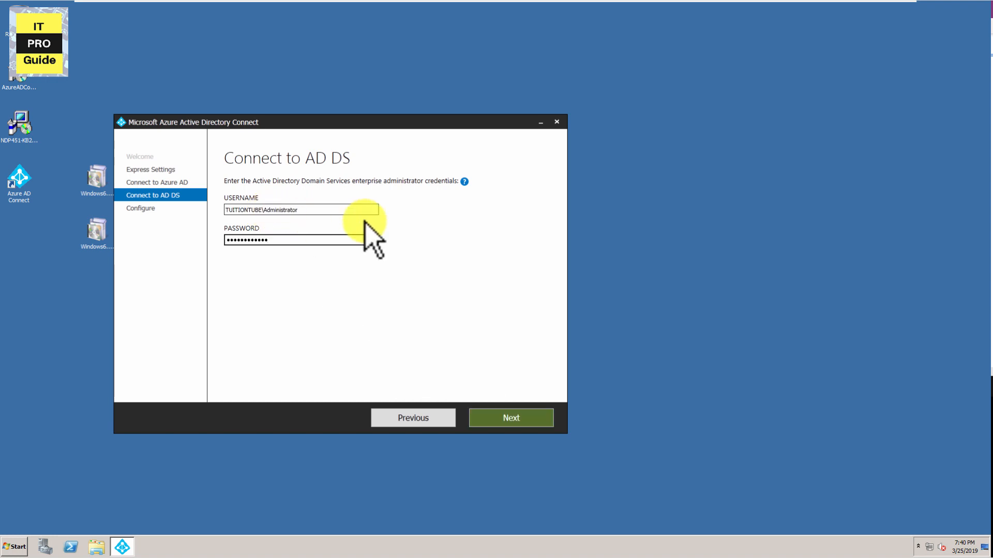
key(Return)
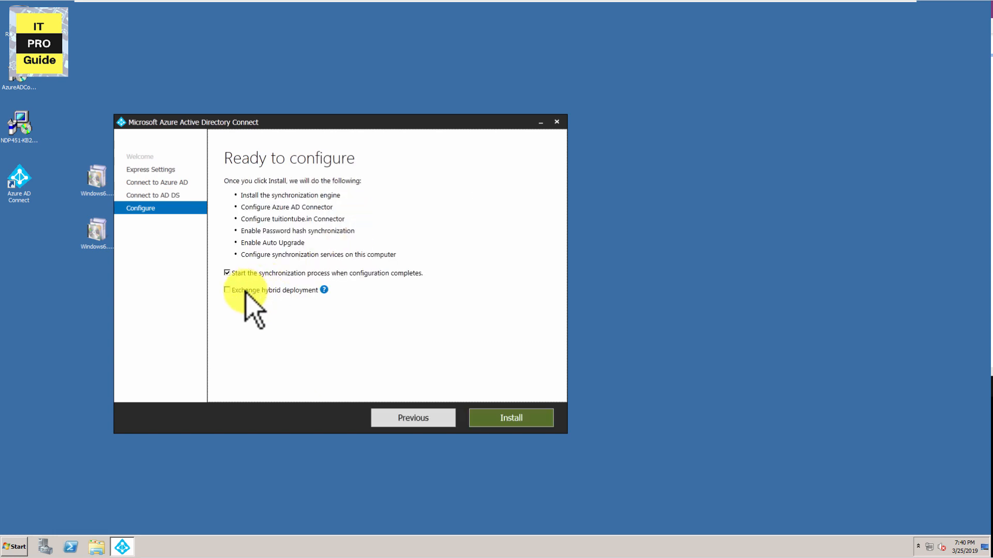
Step: Enable Exchange hybrid deployment and start the Azure AD Connect installation with synchronization set to start on completion
mouse_move(324, 290)
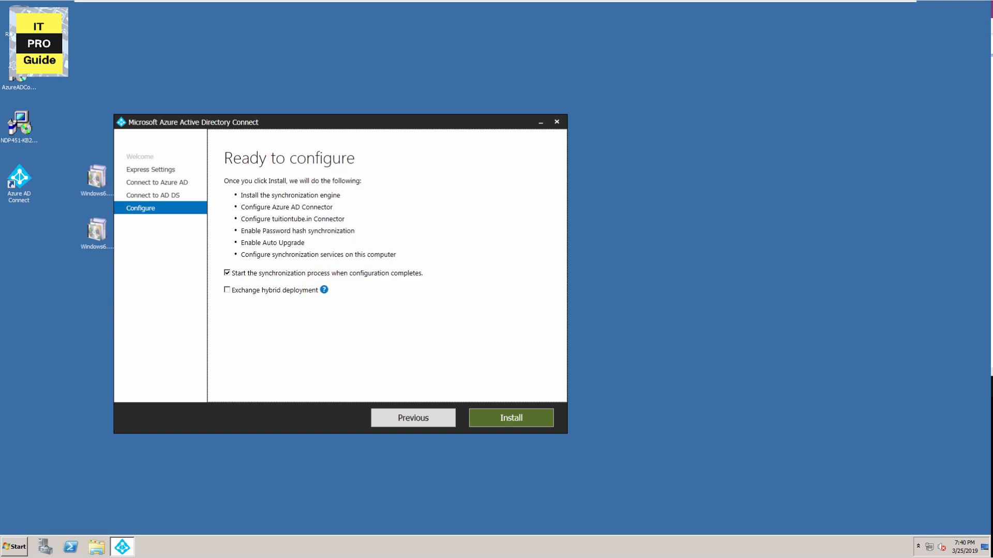
click(227, 290)
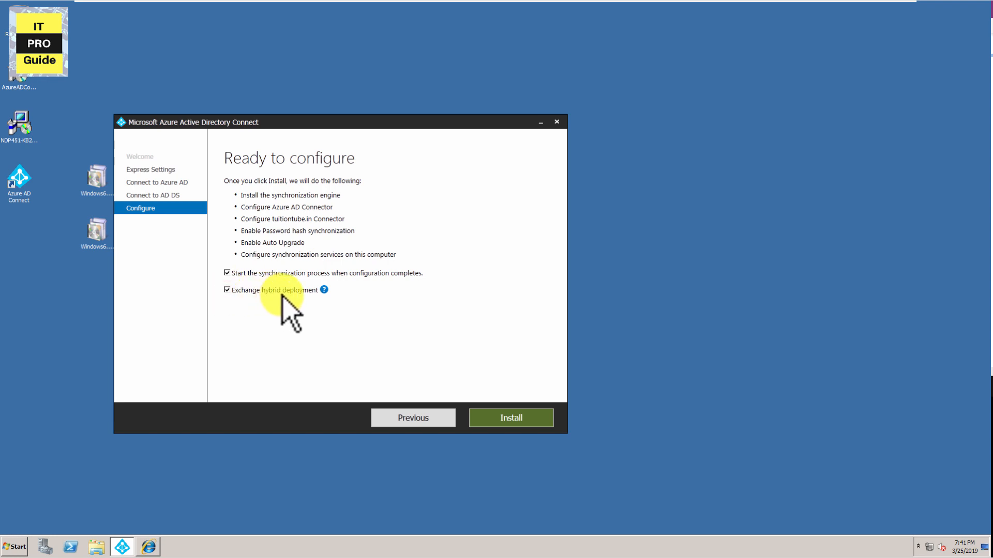
click(515, 425)
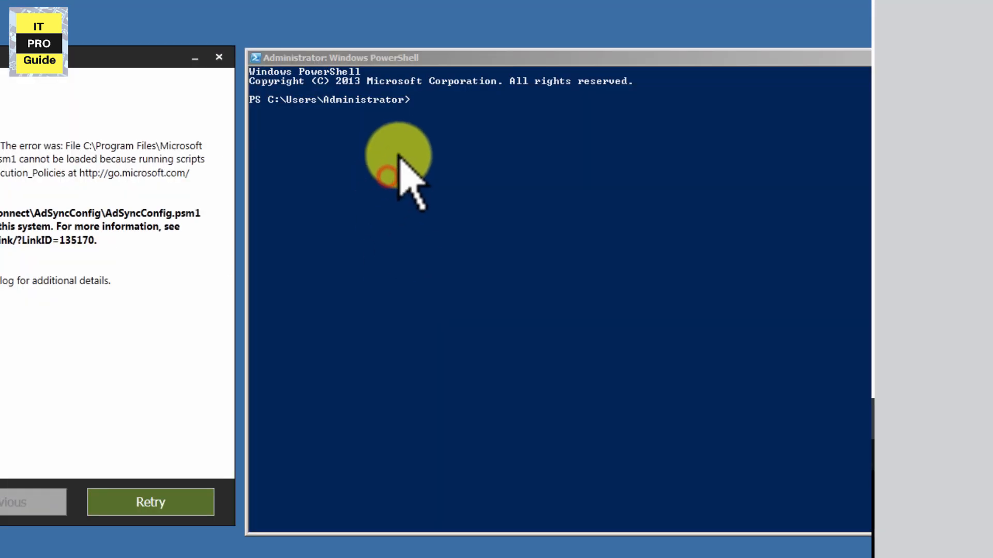
Step: Run set-executionpolicy remotesigned in PowerShell, accept the change with Y, and retry the Azure AD Connect configuration
click(675, 188)
right_click(398, 155)
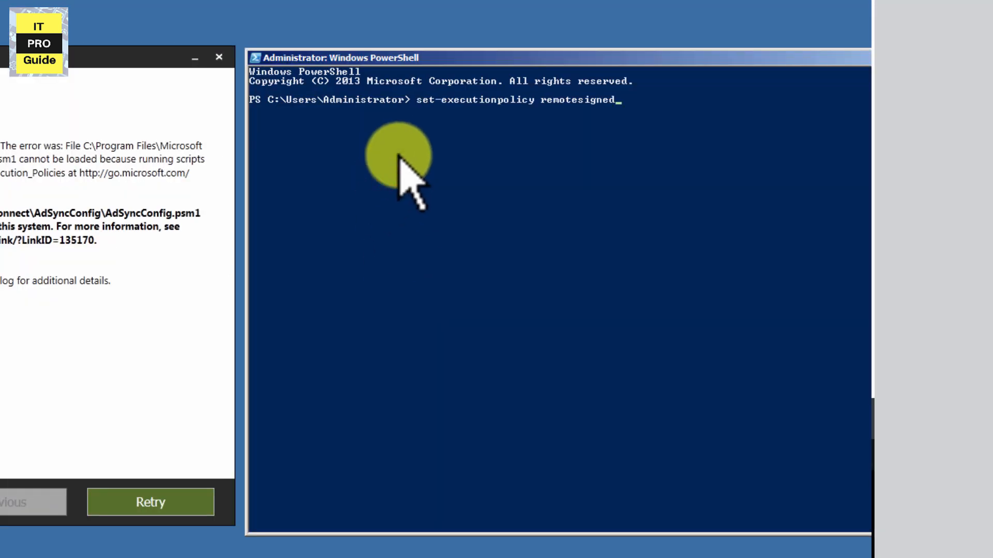
key(Return)
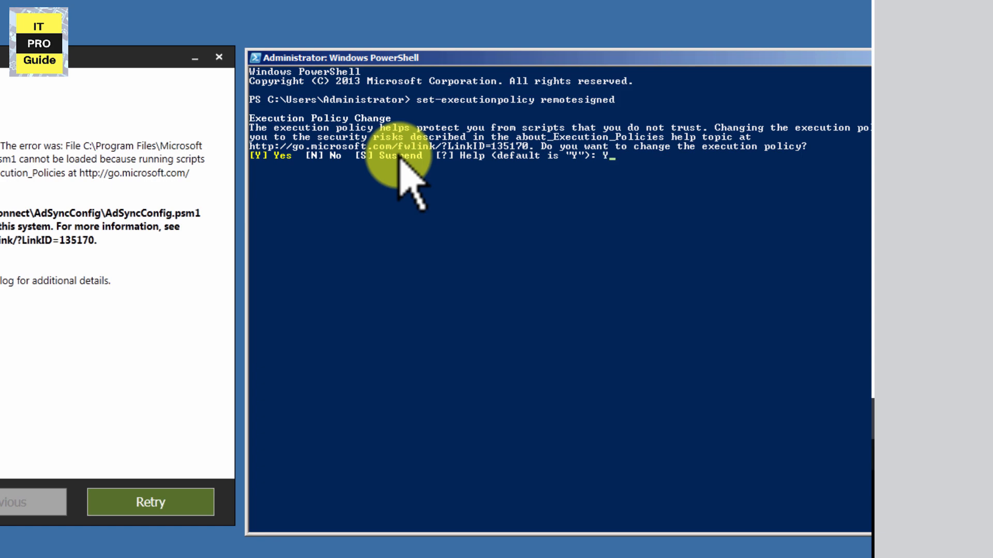
text(Y)
key(Return)
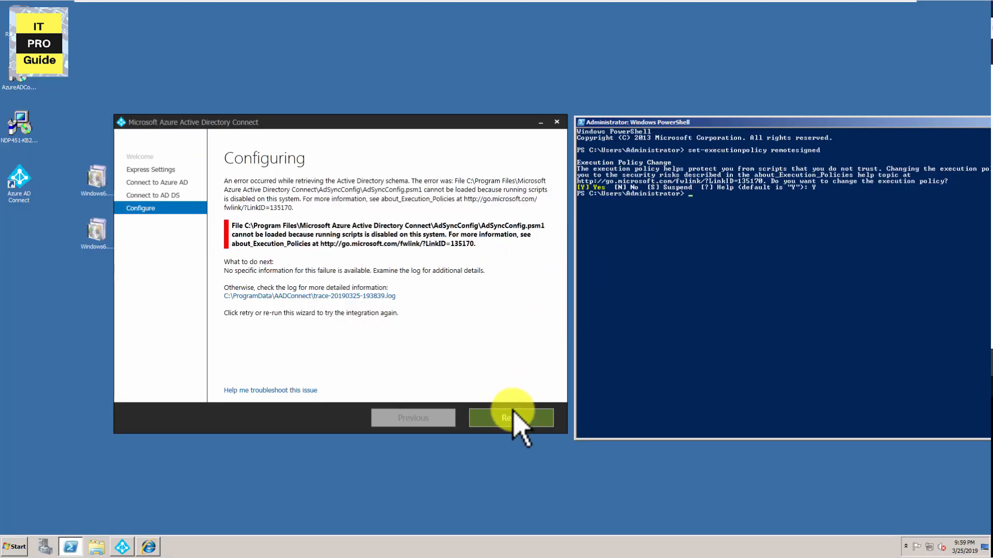
click(513, 413)
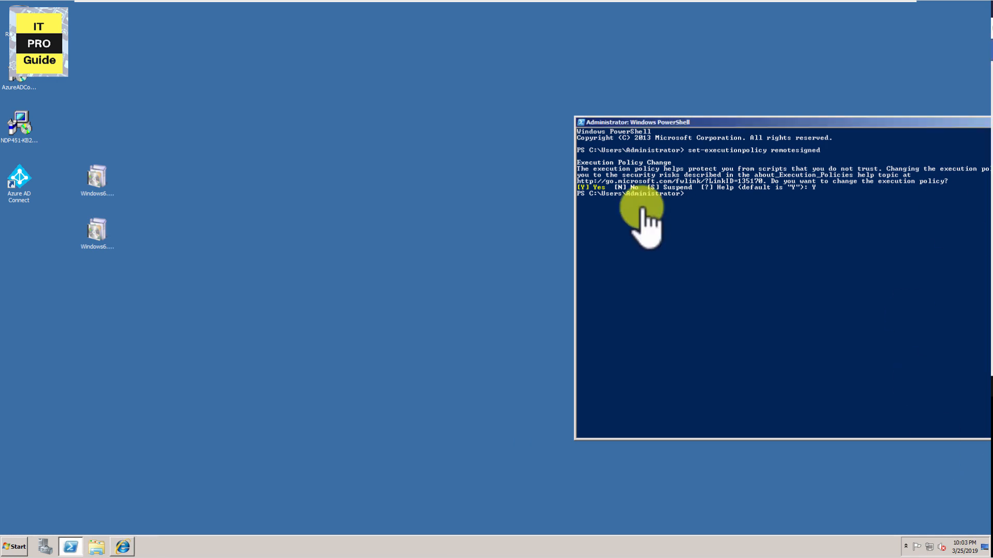
Step: Switch to the Azure Active Directory admin center in the host's browser and open the list of all users
click(884, 3)
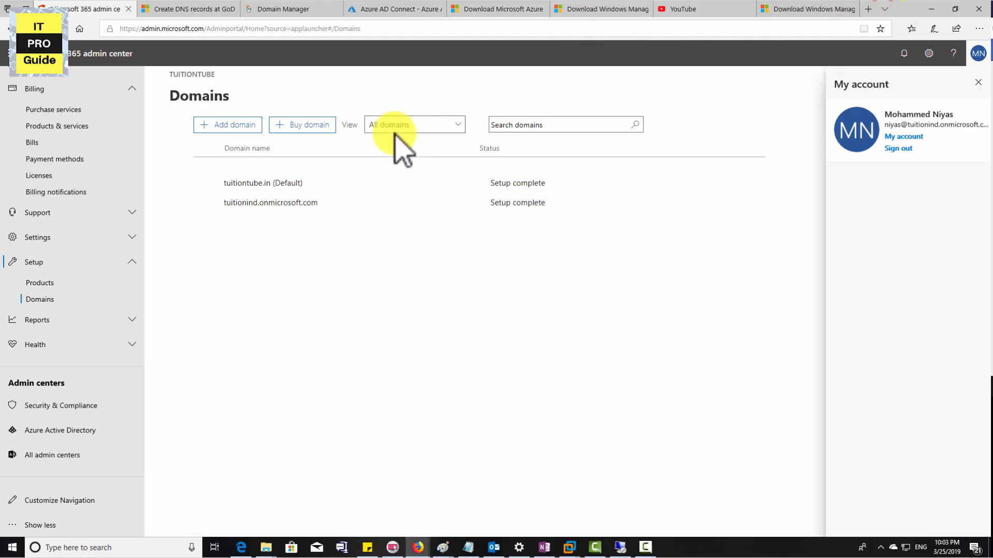
click(392, 9)
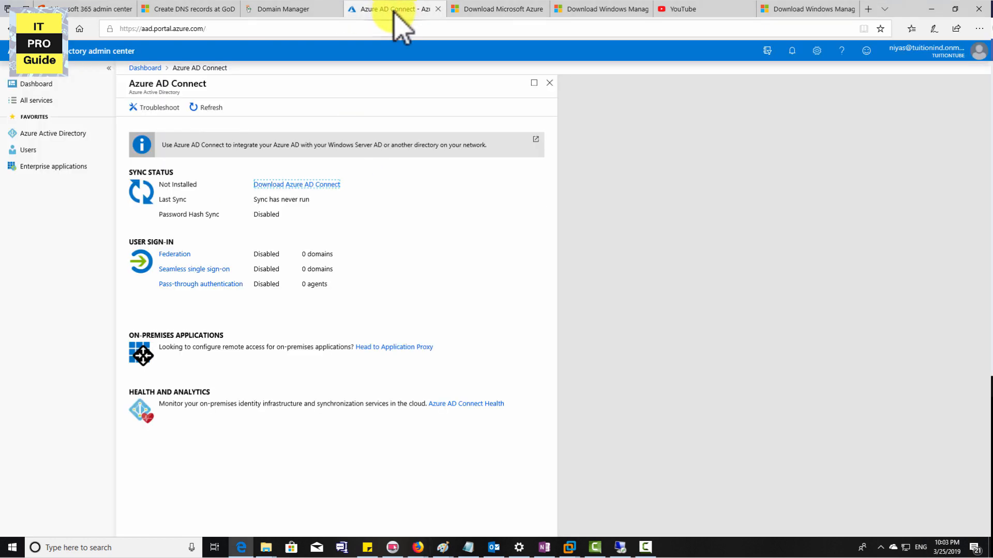
click(26, 149)
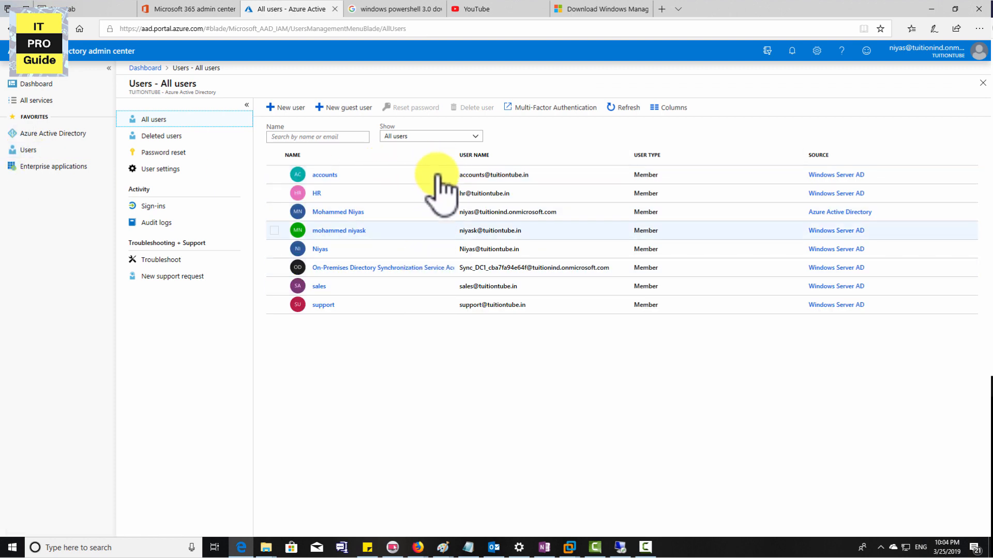
Step: Check the source of authority of the listed users through their Source details
click(569, 549)
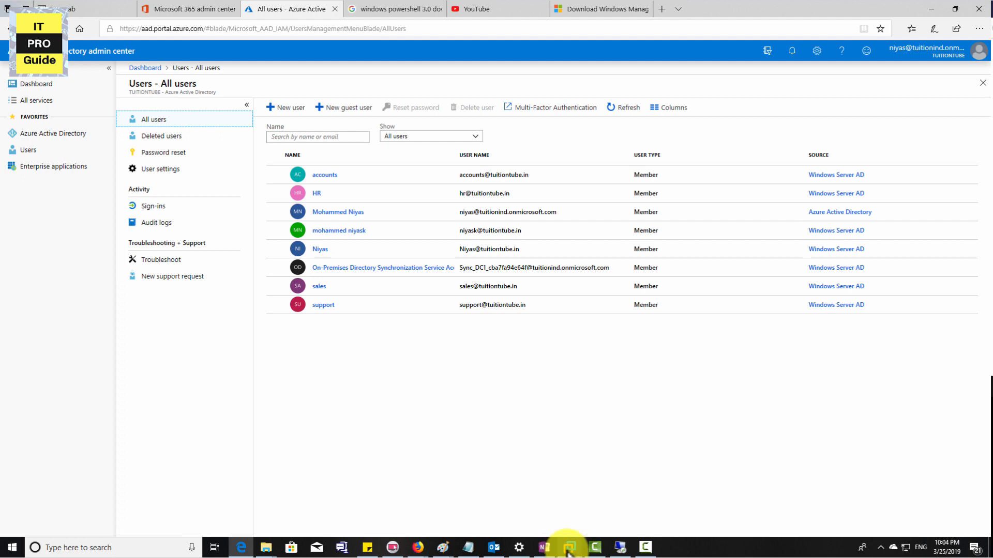
click(583, 213)
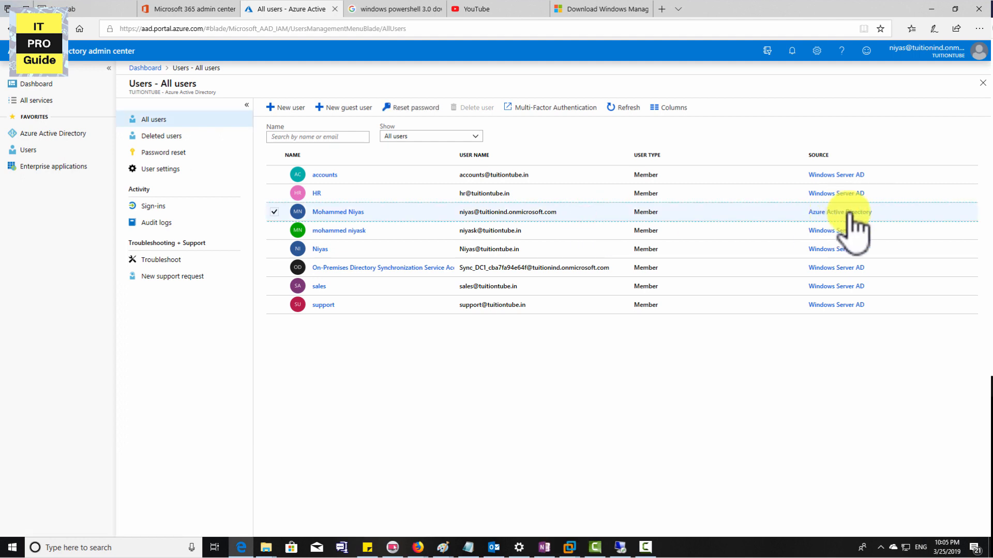
click(842, 212)
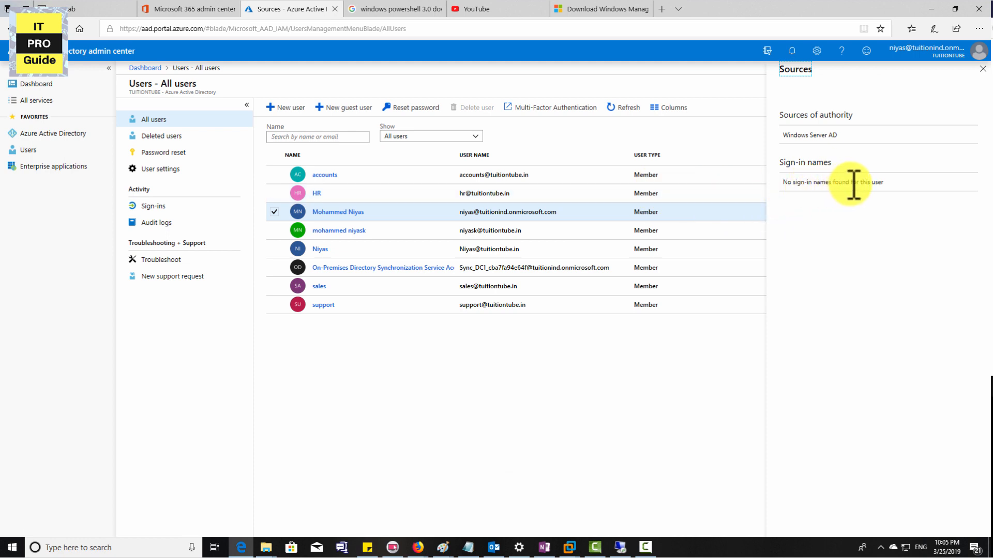
click(713, 195)
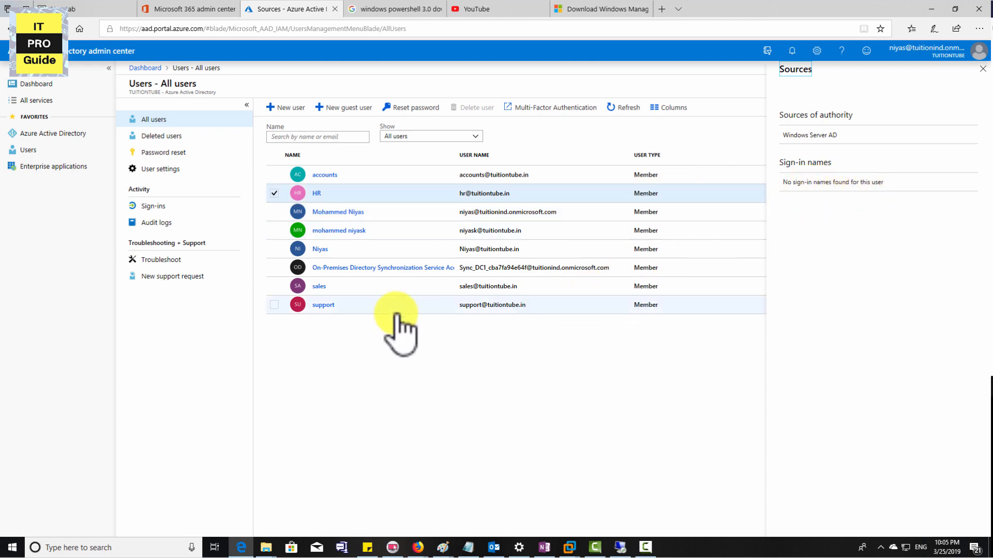
Step: Open the support user's profile and review its identity, settings and contact details
click(323, 305)
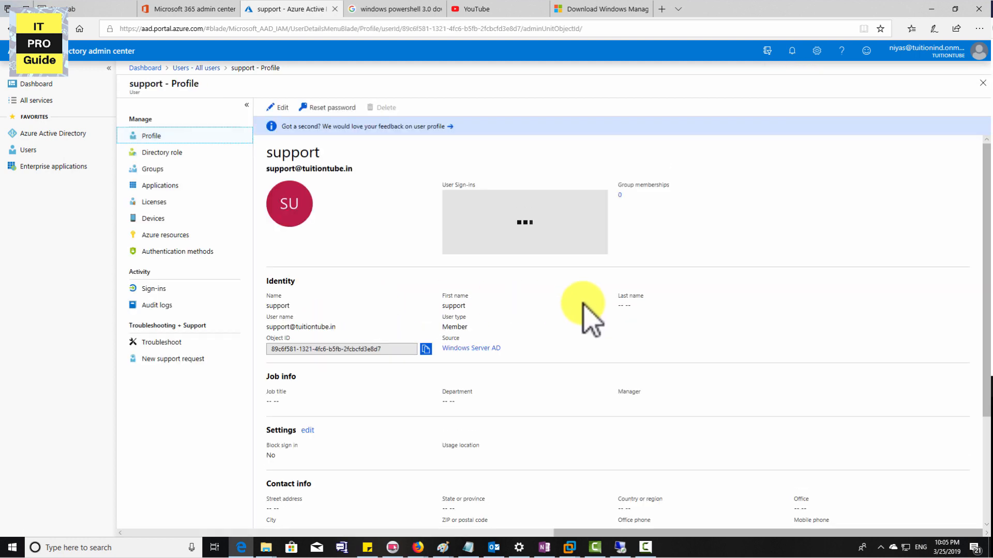
scroll(583, 305, down, 1)
scroll(583, 305, up, 1)
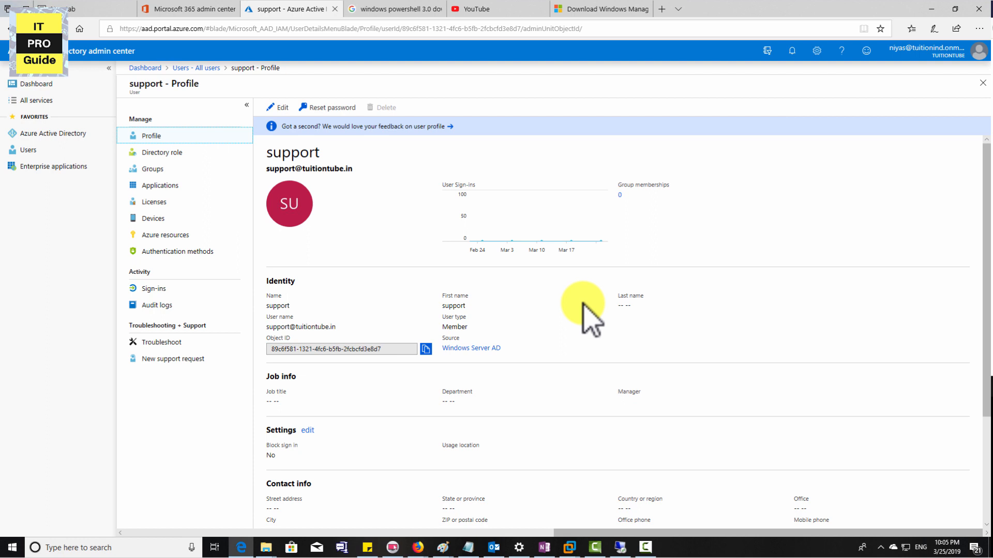
scroll(583, 310, down, 2)
scroll(583, 305, down, 1)
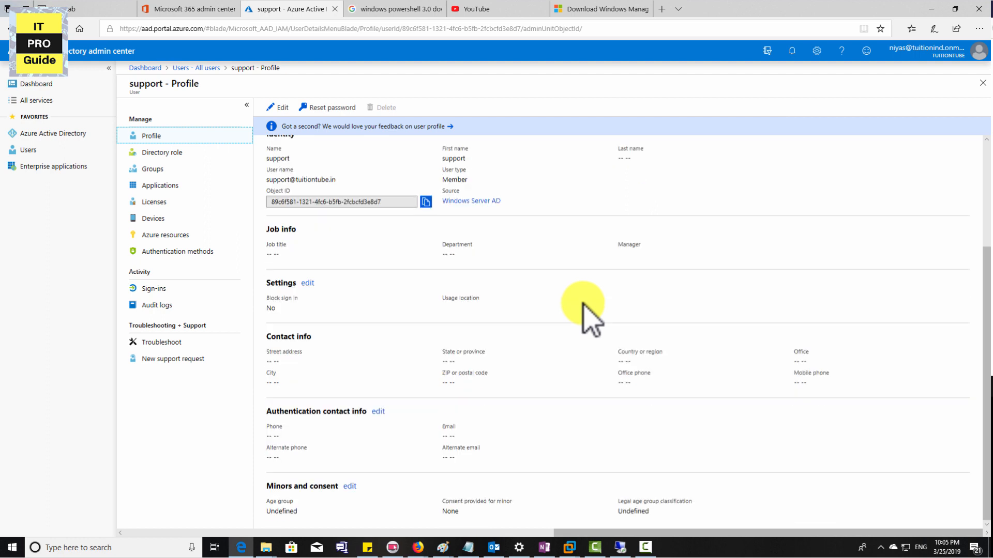